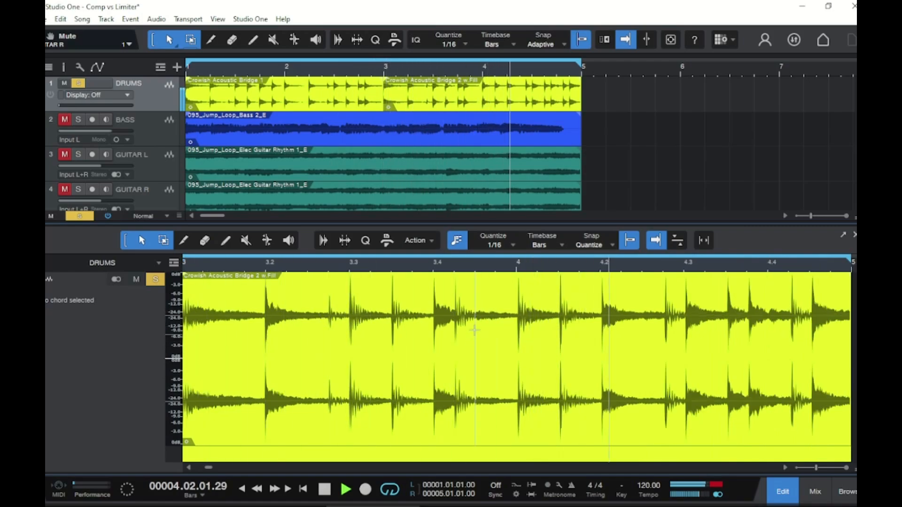
Step: Take the drums track out of solo, mute it and show the mixer console
click(78, 83)
click(65, 83)
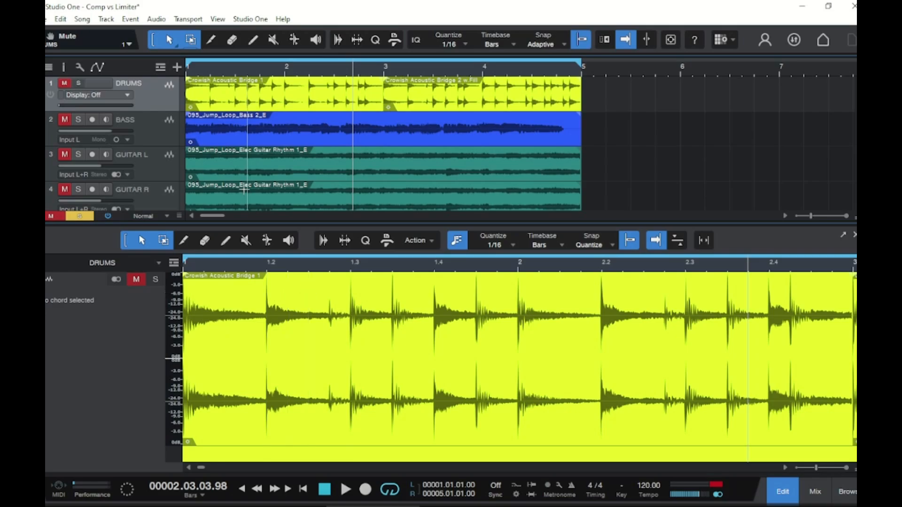
click(817, 492)
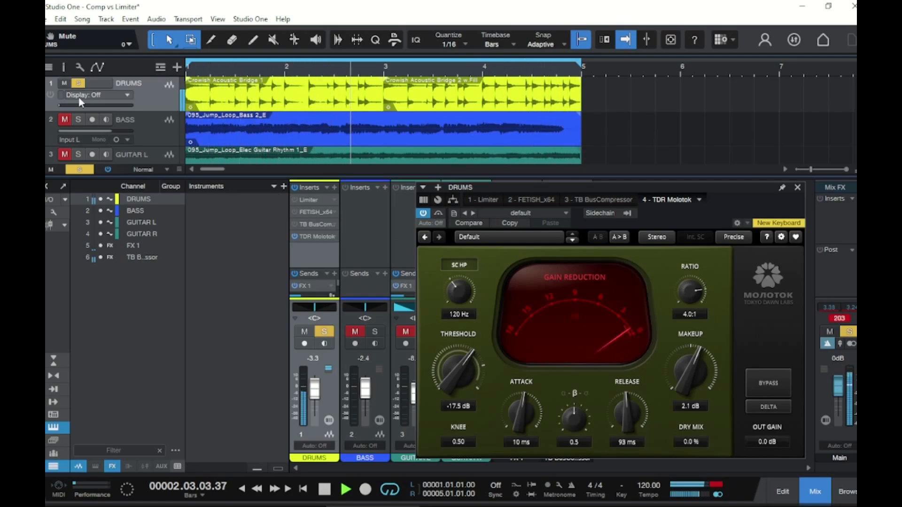
Step: Mute the drums track, stop playback and show the drums clip in the audio editor
click(65, 84)
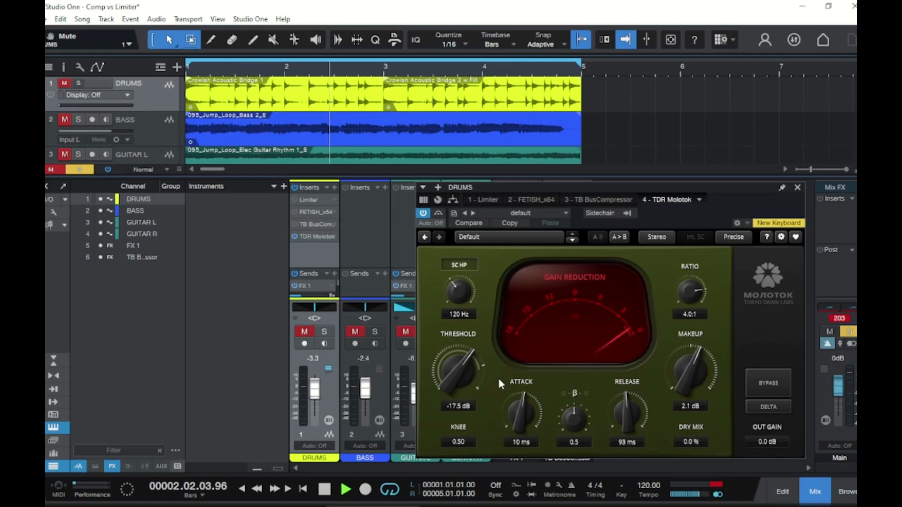
key(space)
key(F2)
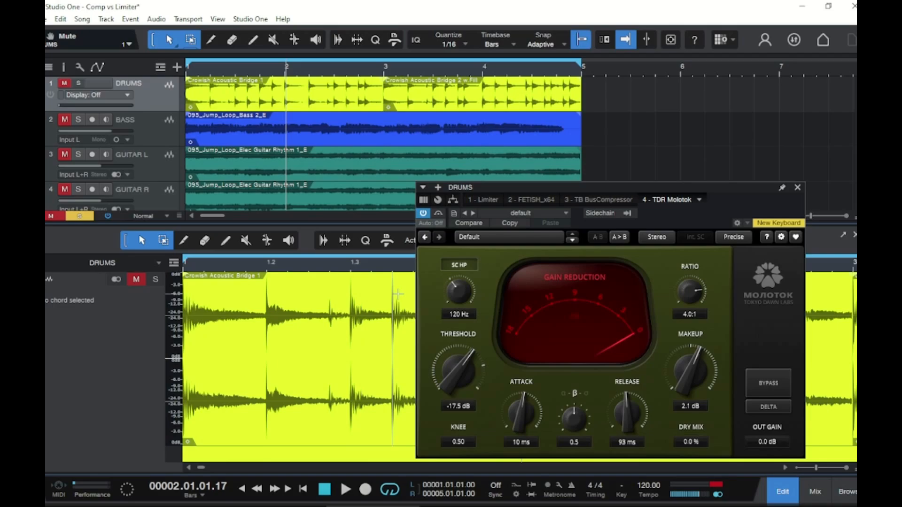
Step: Set the drums' TDR Molotok compressor to a 10.9:1 ratio, 0.10 ms attack and -17.0 dB threshold
mouse_move(689, 291)
mouse_down()
mouse_move(690, 343)
mouse_move(691, 296)
mouse_up()
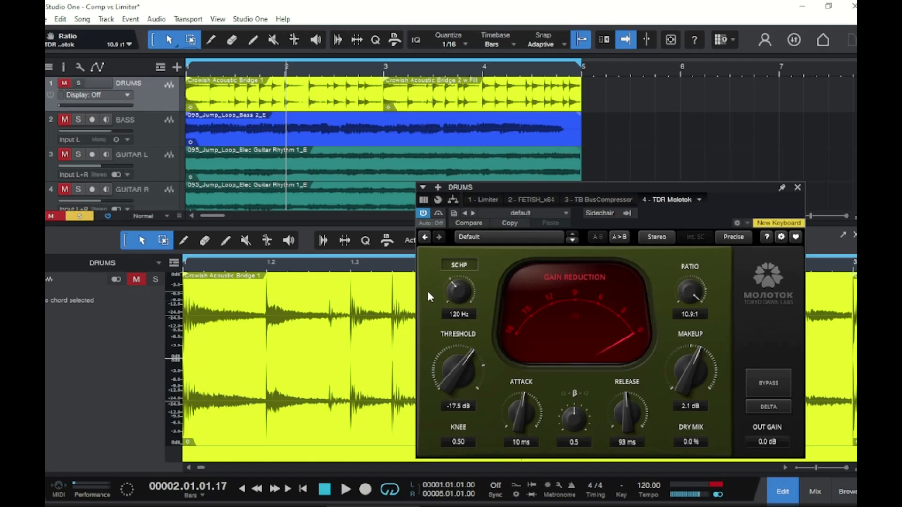
drag(521, 403, 520, 413)
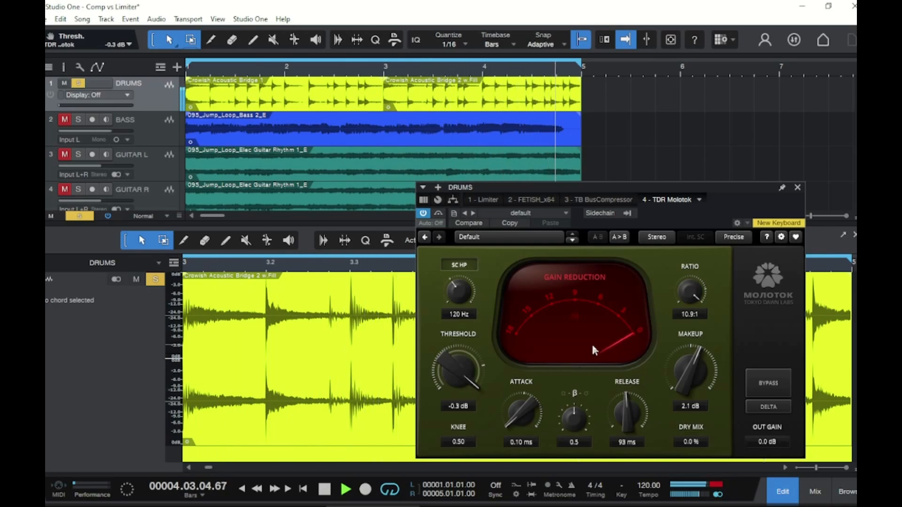
drag(454, 373, 466, 416)
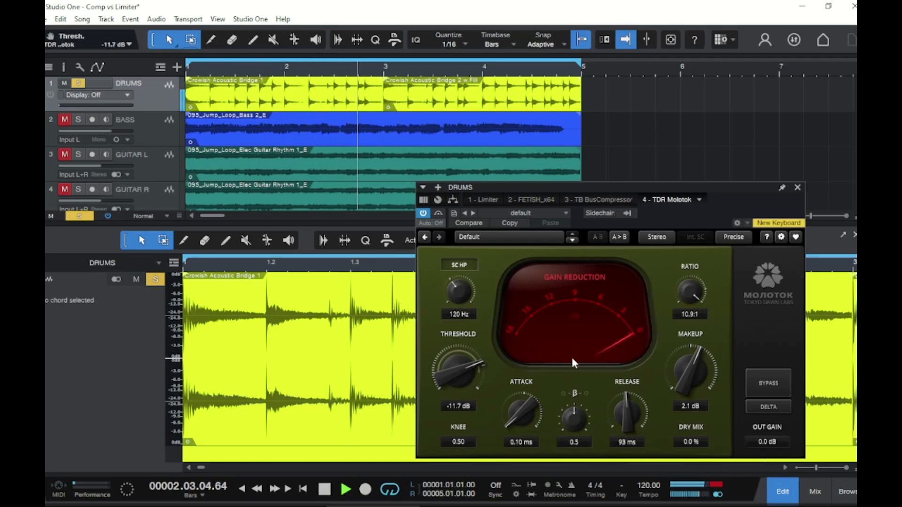
drag(458, 369, 458, 389)
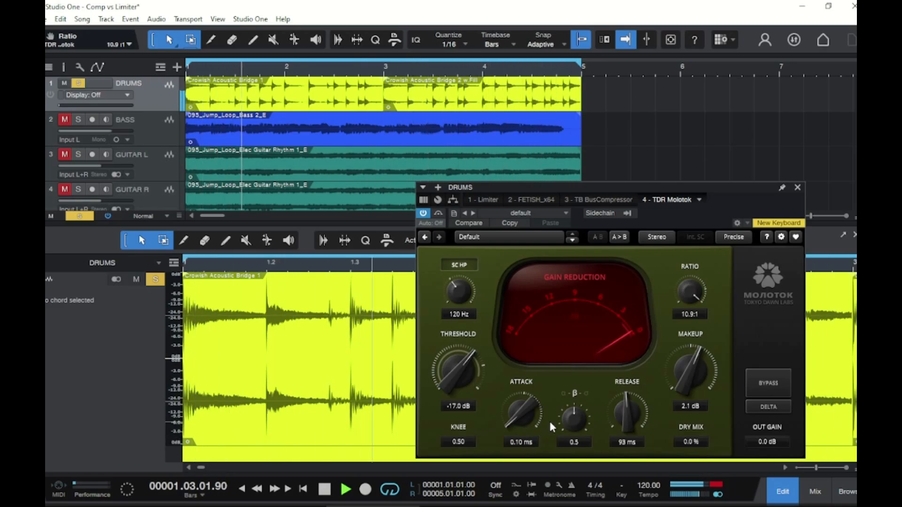
Step: Compare the drums with TDR Molotok bypassed and active, leaving the compressor active
click(763, 385)
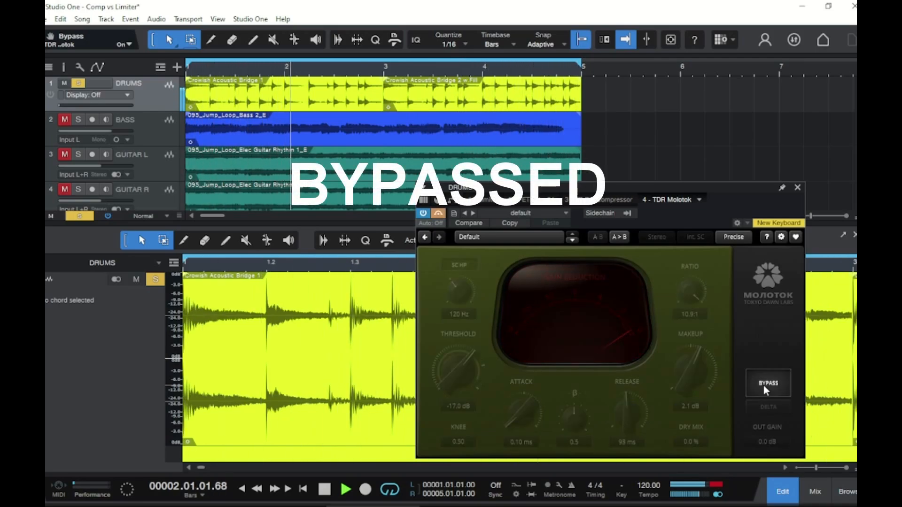
click(763, 385)
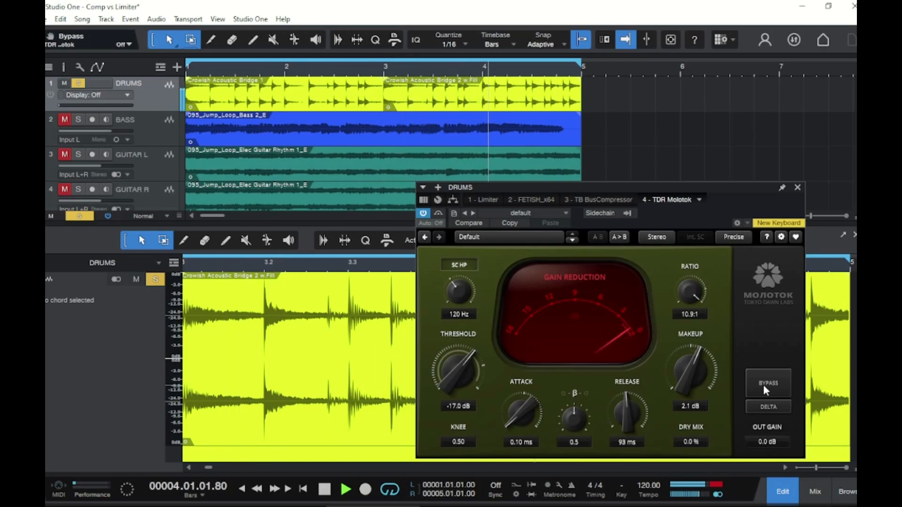
click(763, 384)
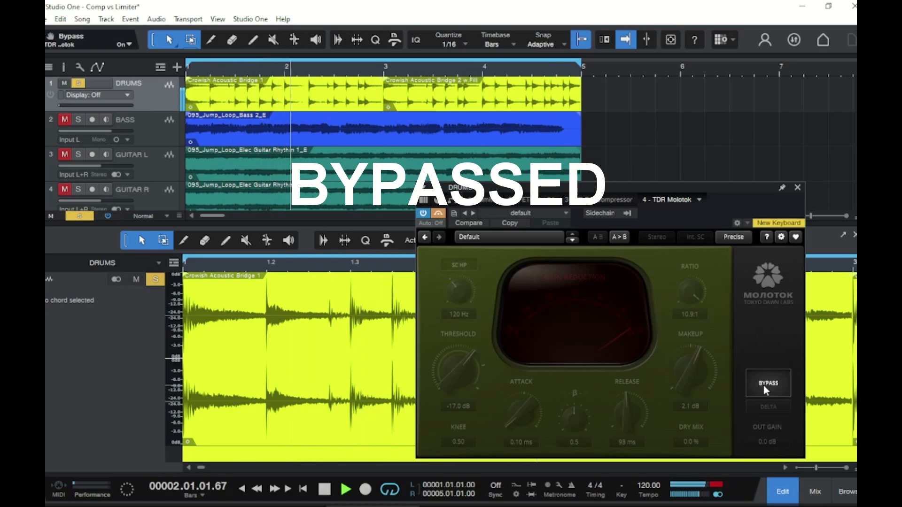
click(763, 385)
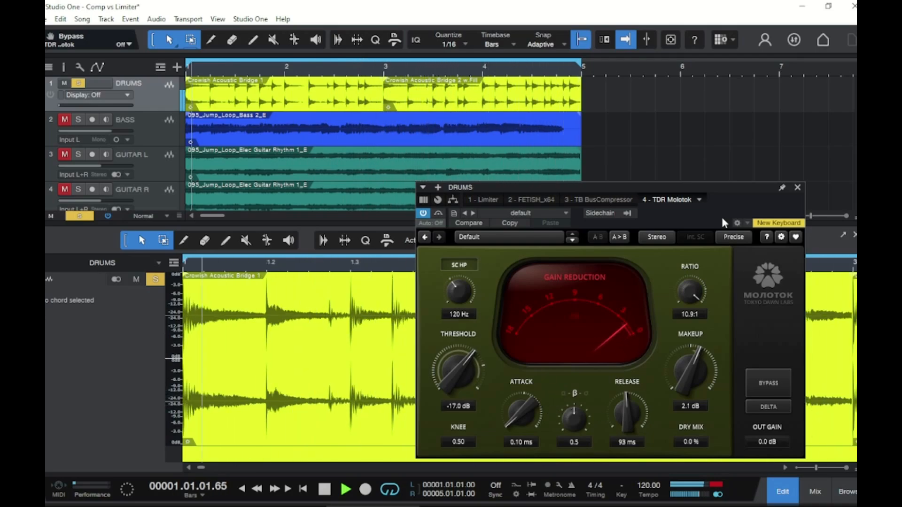
Step: Open TB BusCompressor from the drums channel in the mixer and compare the sound with it bypassed and active
click(797, 187)
key(F3)
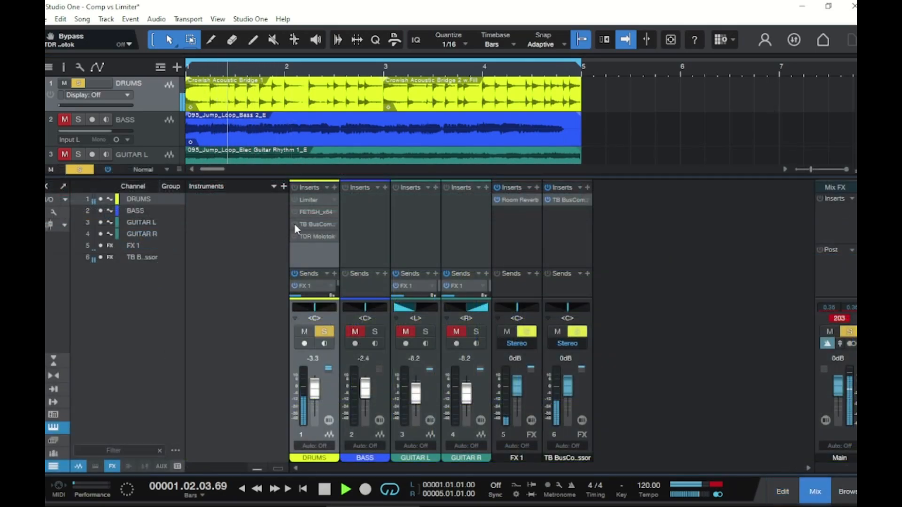
click(305, 224)
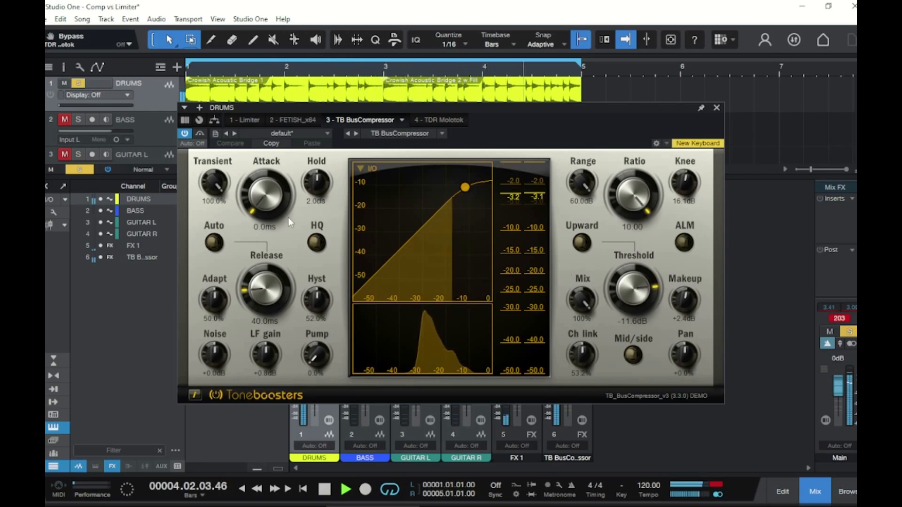
click(184, 134)
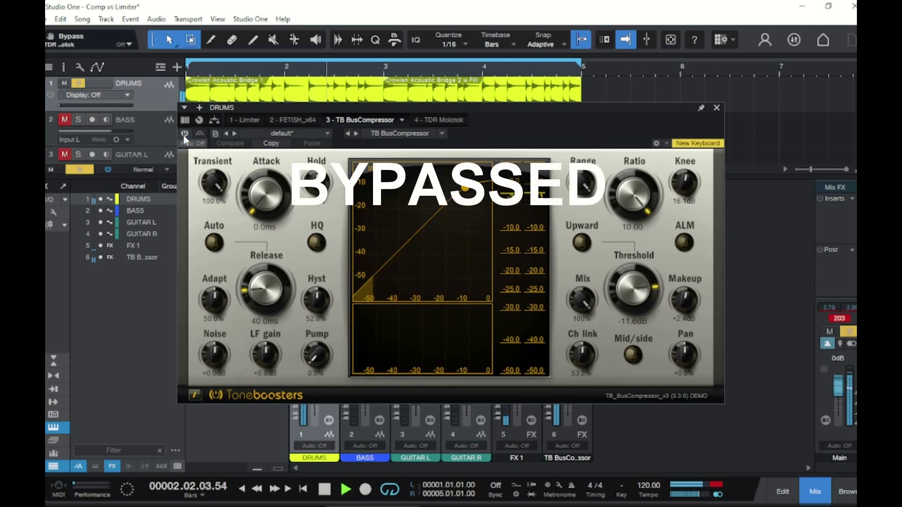
click(184, 135)
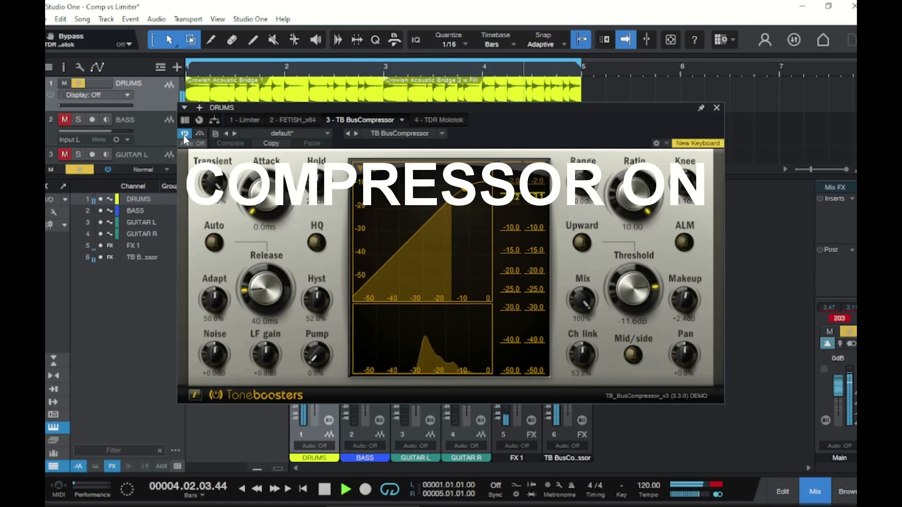
click(184, 133)
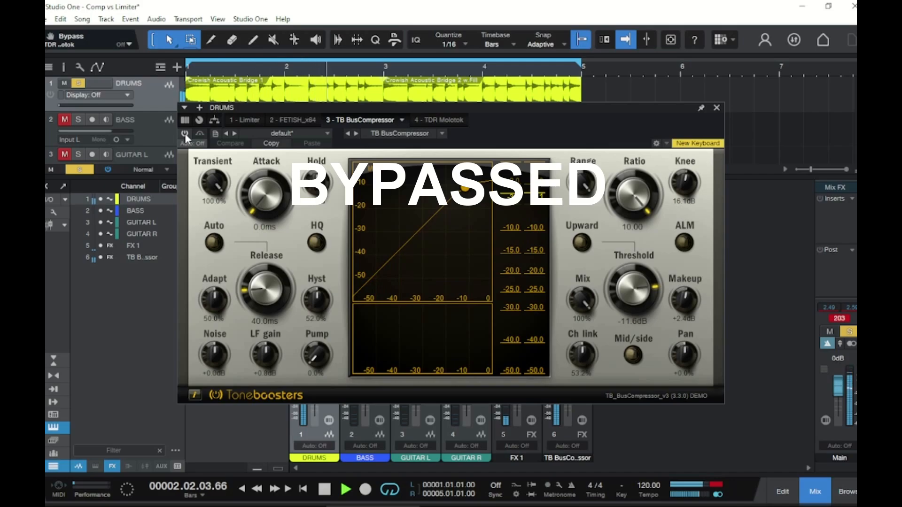
click(184, 134)
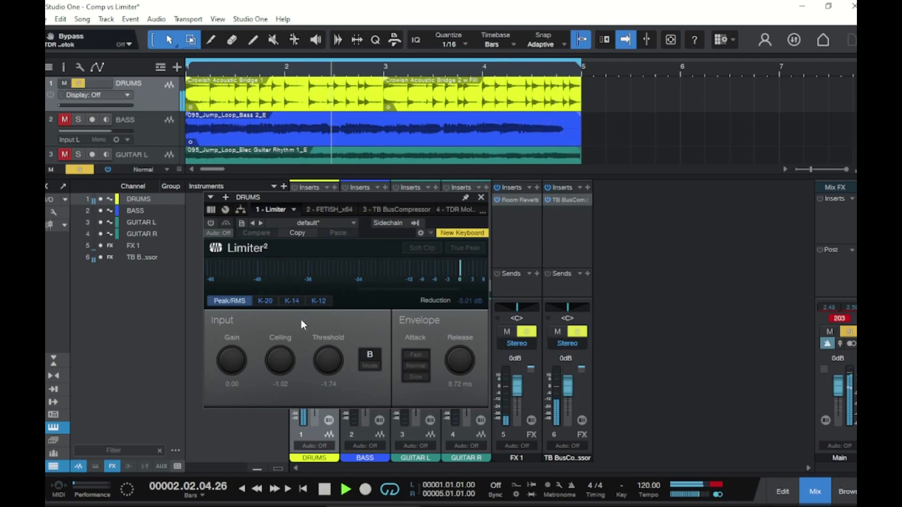
Step: Activate the Limiter on the drums channel and review the TDR Molotok settings
click(211, 222)
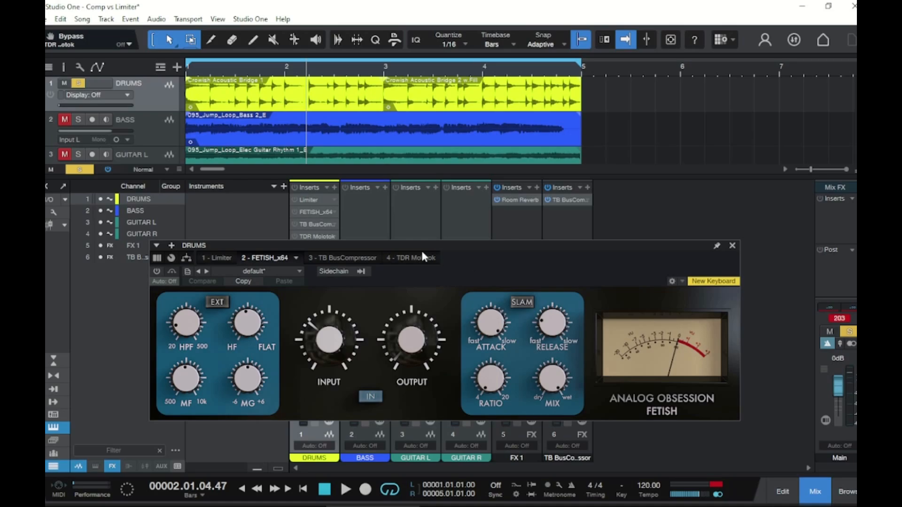
click(411, 257)
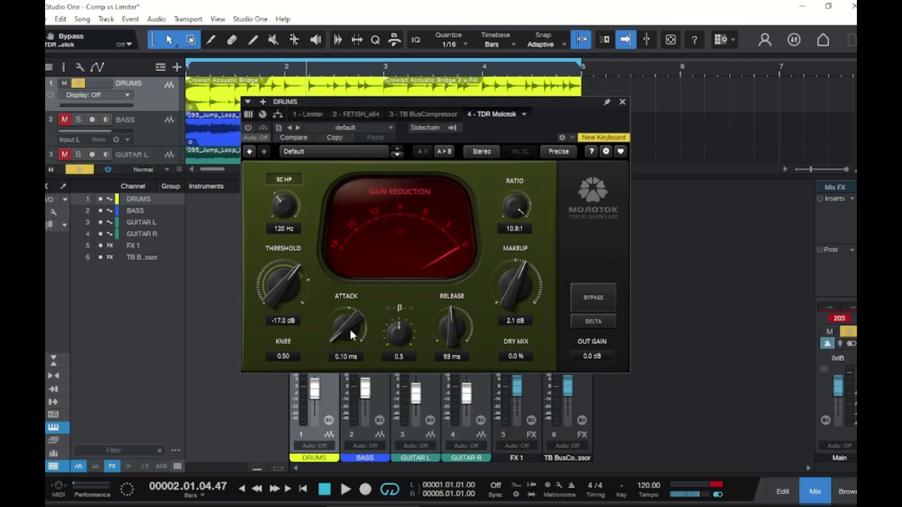
click(622, 102)
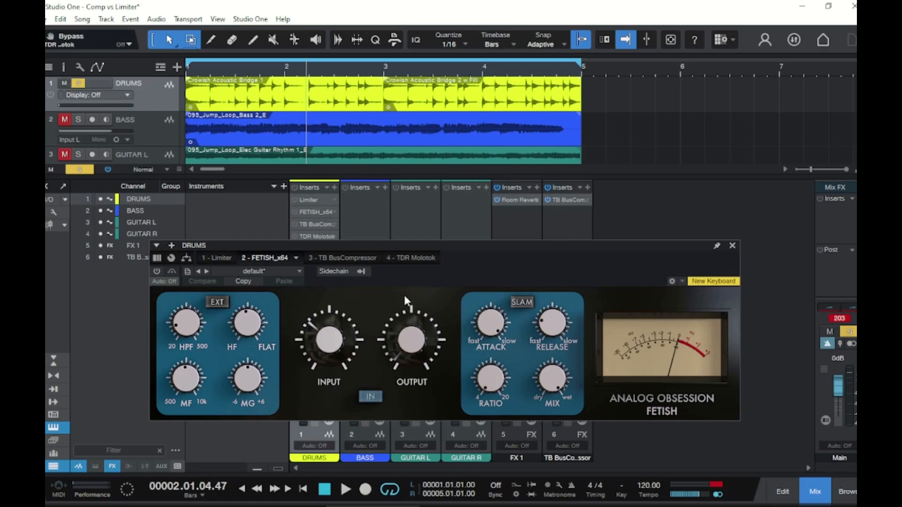
Step: Activate the FETISH compressor on the drums during playback and set its ratio to 20:1
key(space)
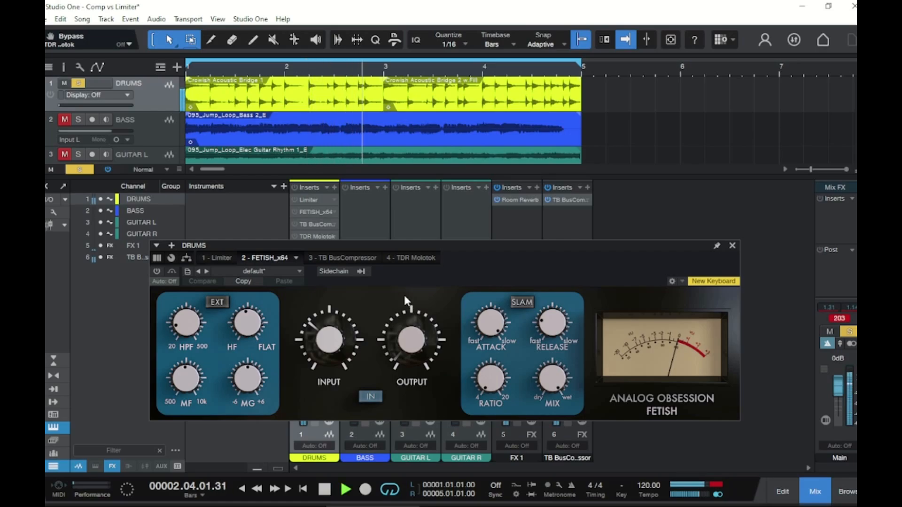
click(157, 272)
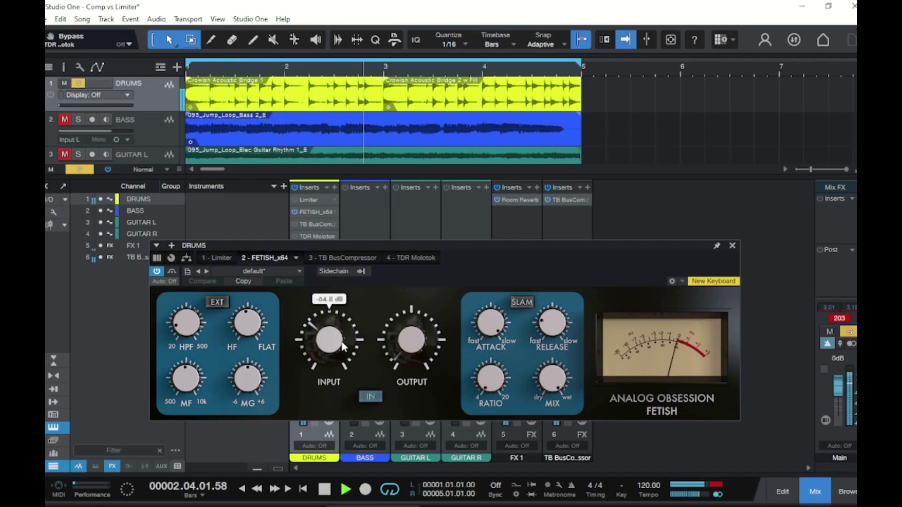
mouse_move(497, 337)
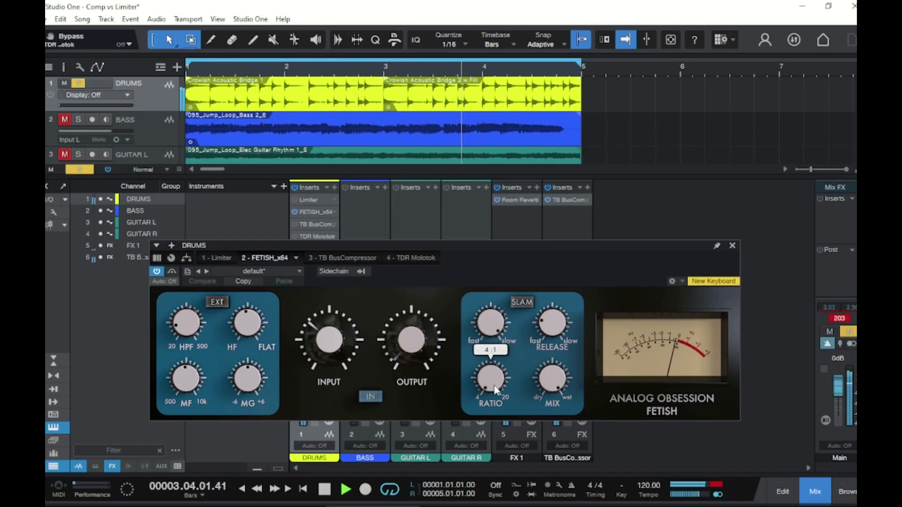
drag(489, 388, 461, 311)
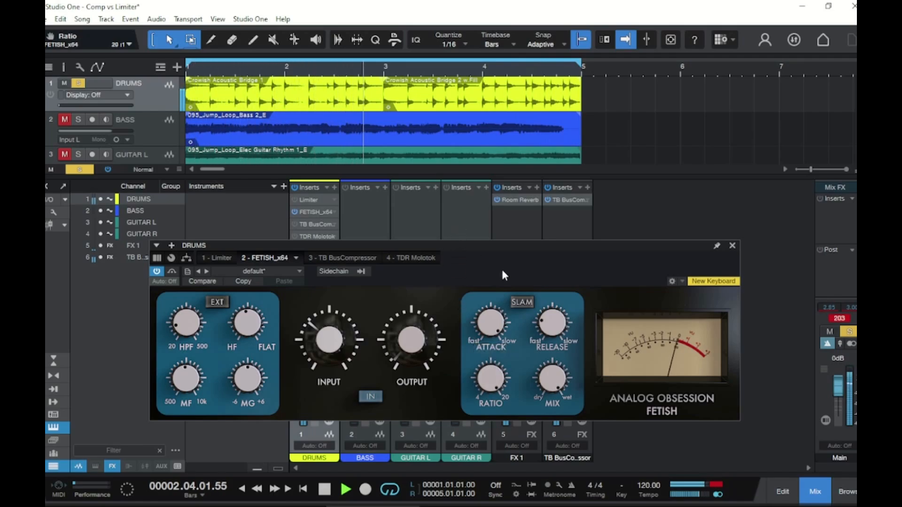
mouse_move(499, 375)
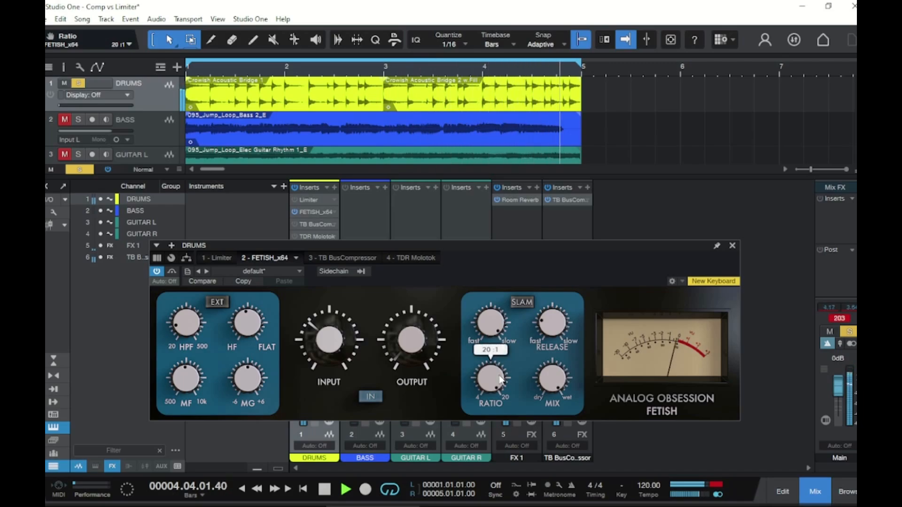
mouse_move(352, 348)
key(space)
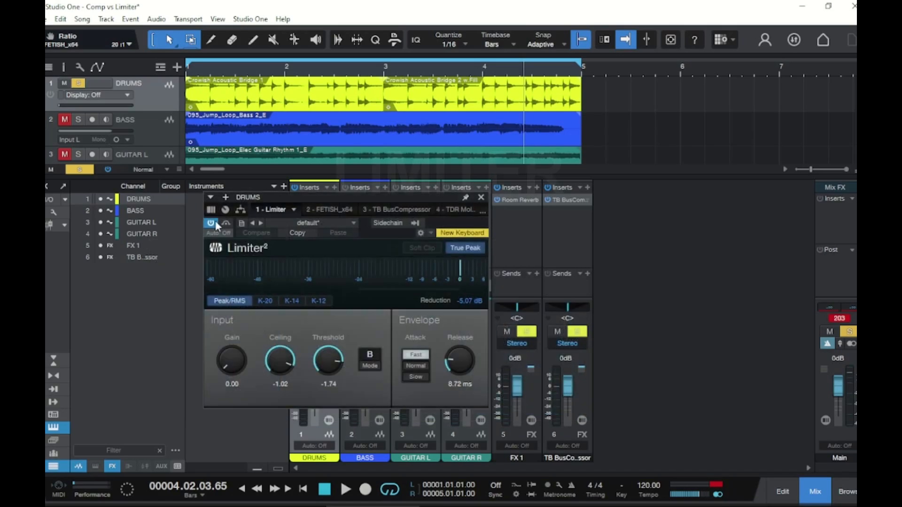
Step: Play the drums through the Limiter and switch to the Limiter 2 insert to compare both
key(space)
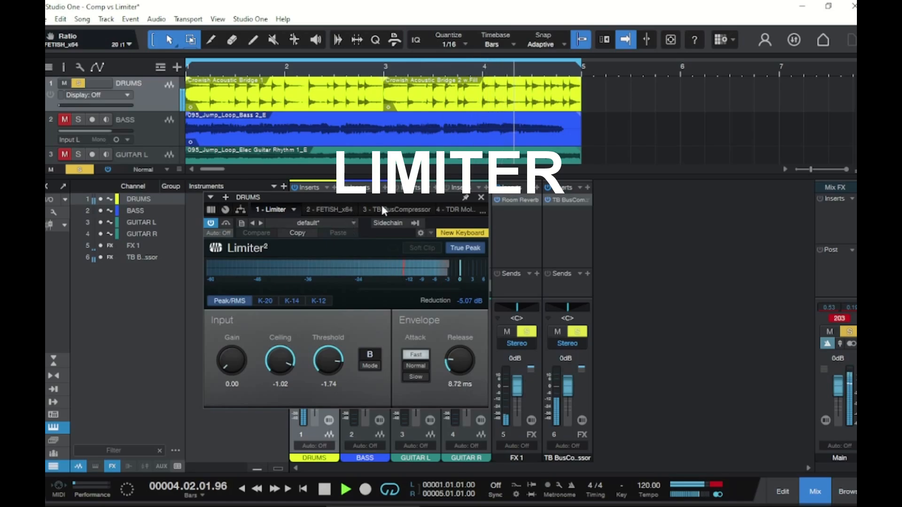
click(327, 210)
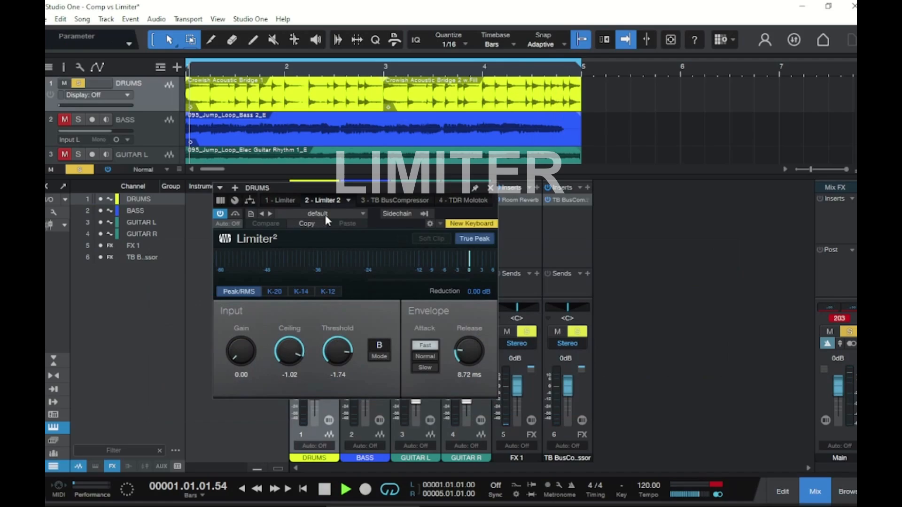
key(space)
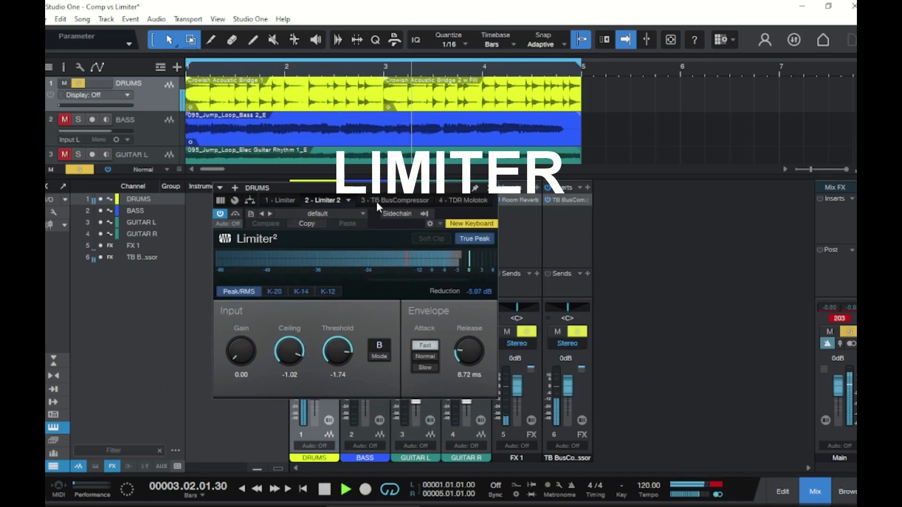
Step: Close the Limiter 2 window, stop playback and show the drums clip in the audio editor
click(488, 189)
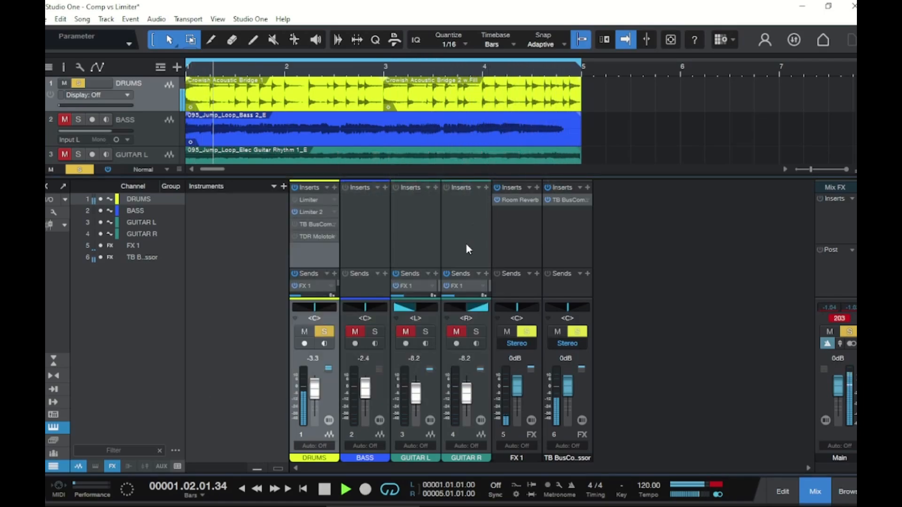
key(space)
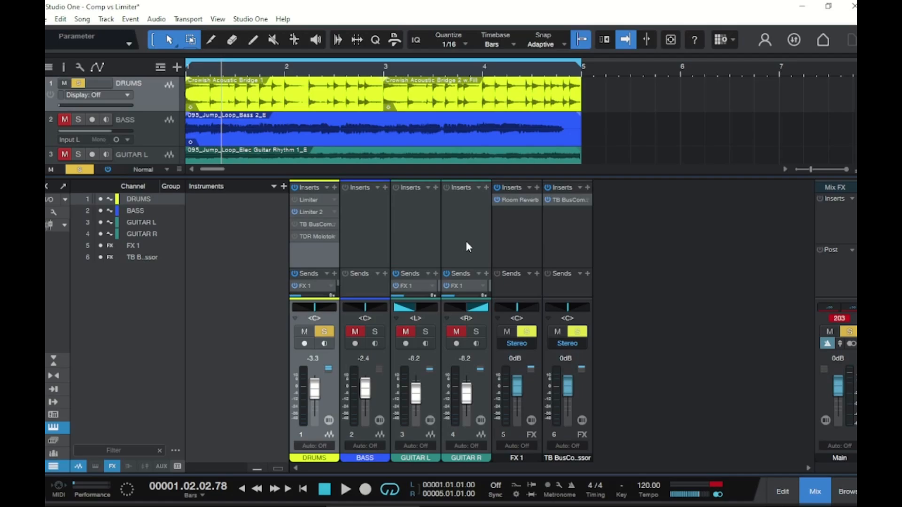
click(782, 491)
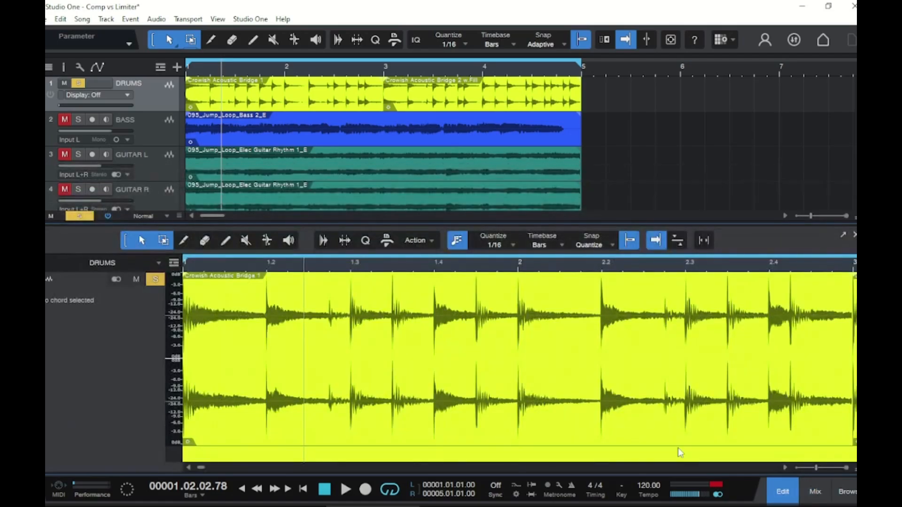